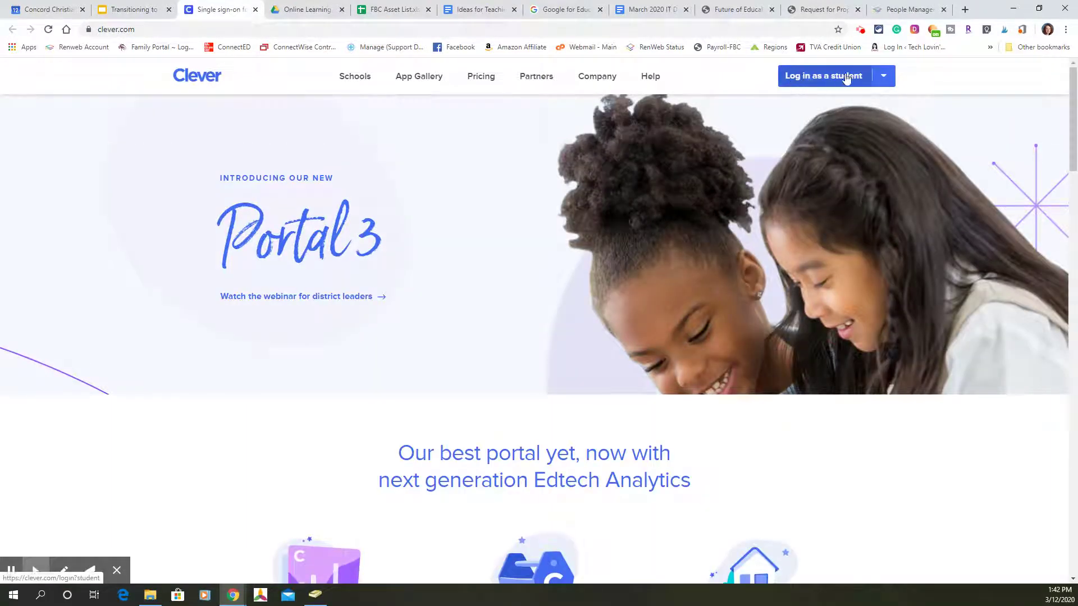
Log in to Clever as Teacher/School admin and scroll through the homeroom sections
left_click(883, 76)
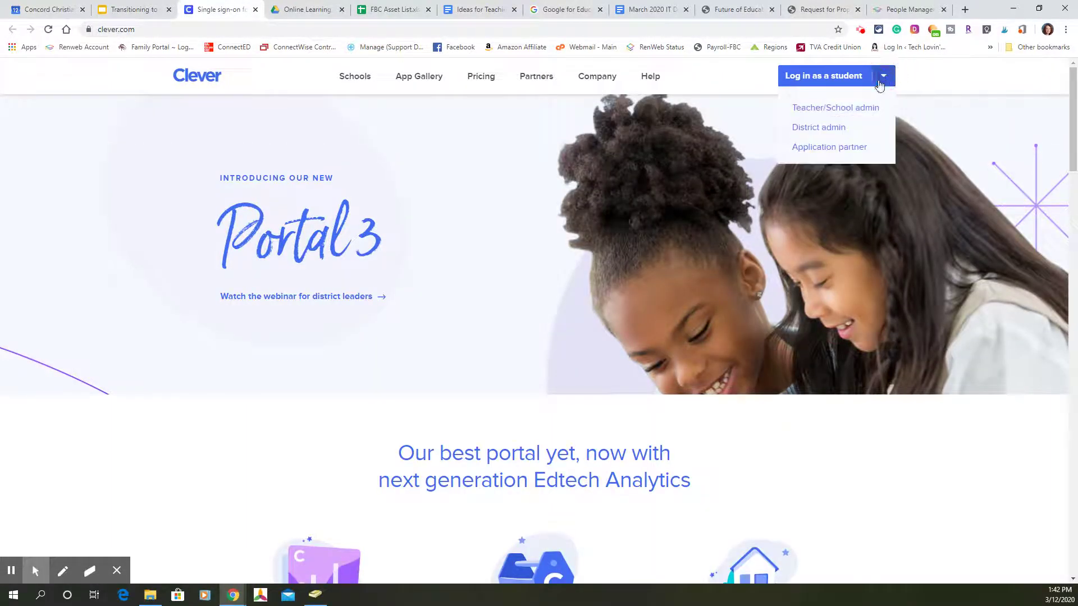
left_click(836, 107)
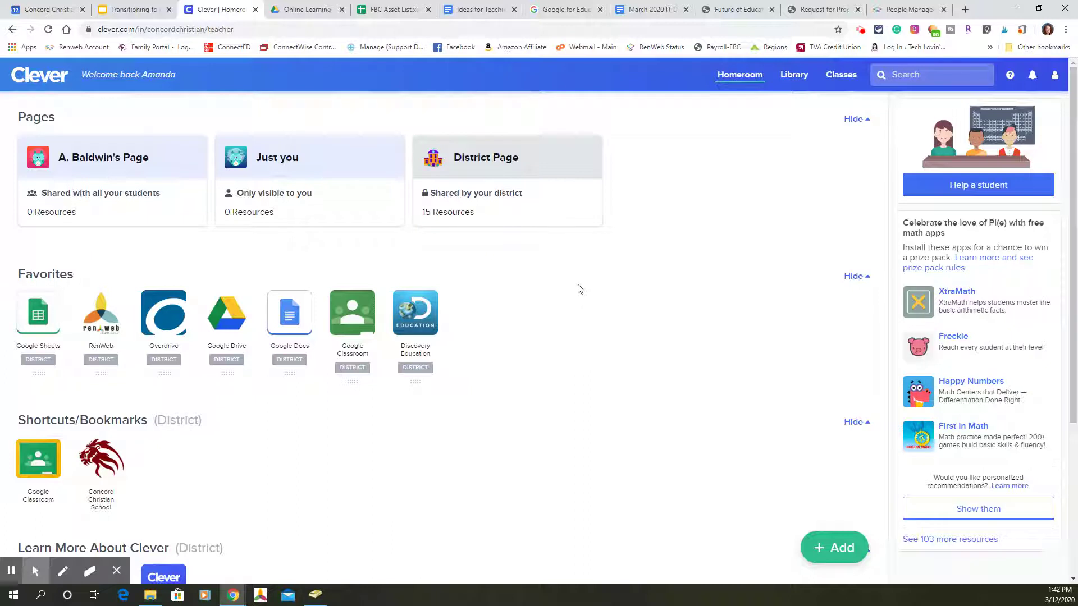
scroll(582, 291, "down", 2)
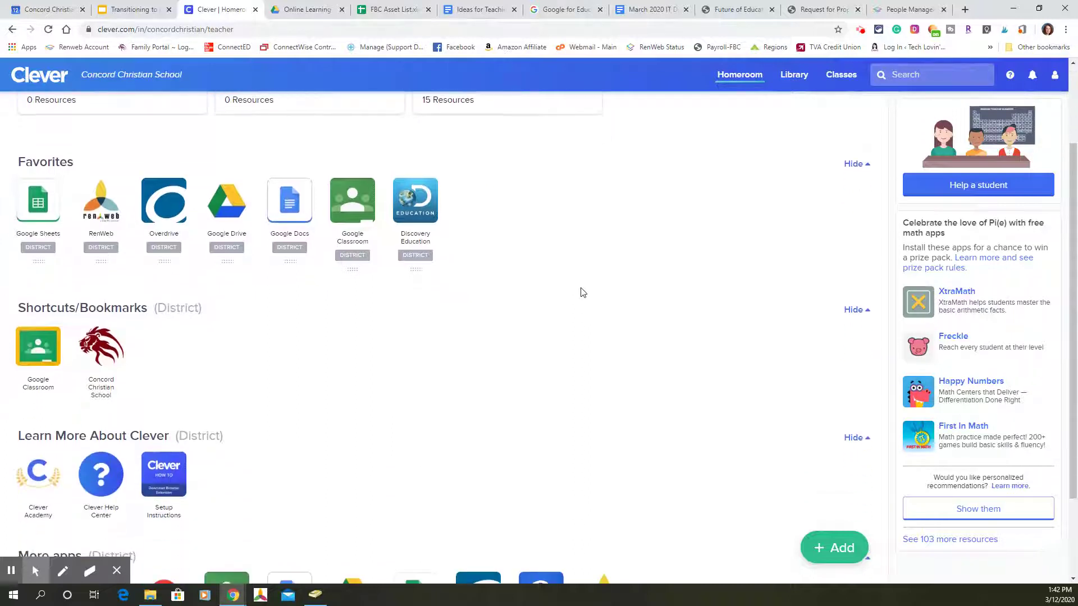
scroll(582, 291, "down", 1)
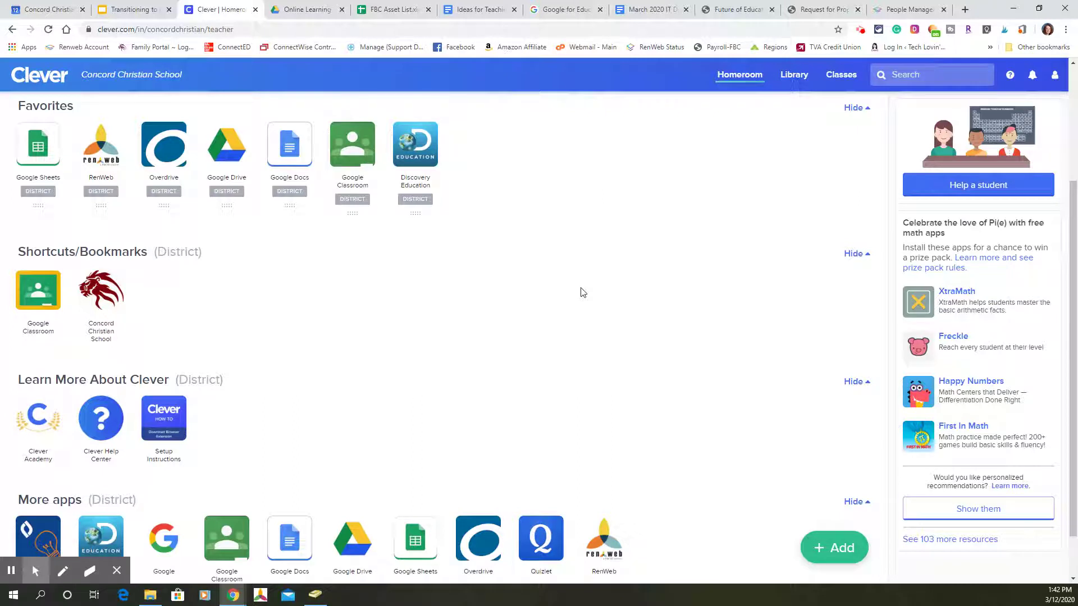
scroll(582, 292, "down", 1)
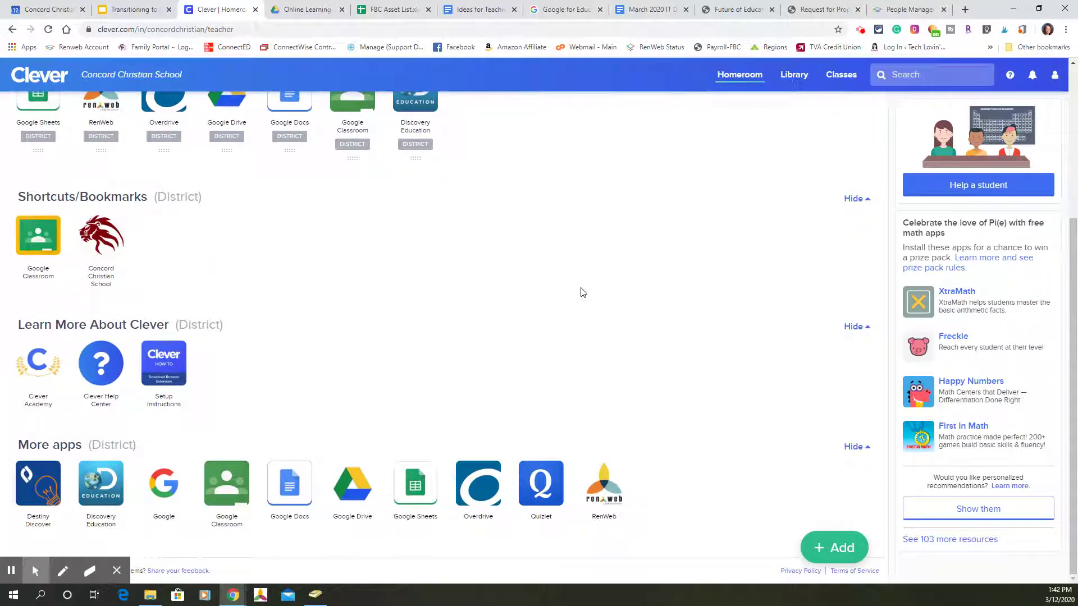
scroll(582, 292, "up", 4)
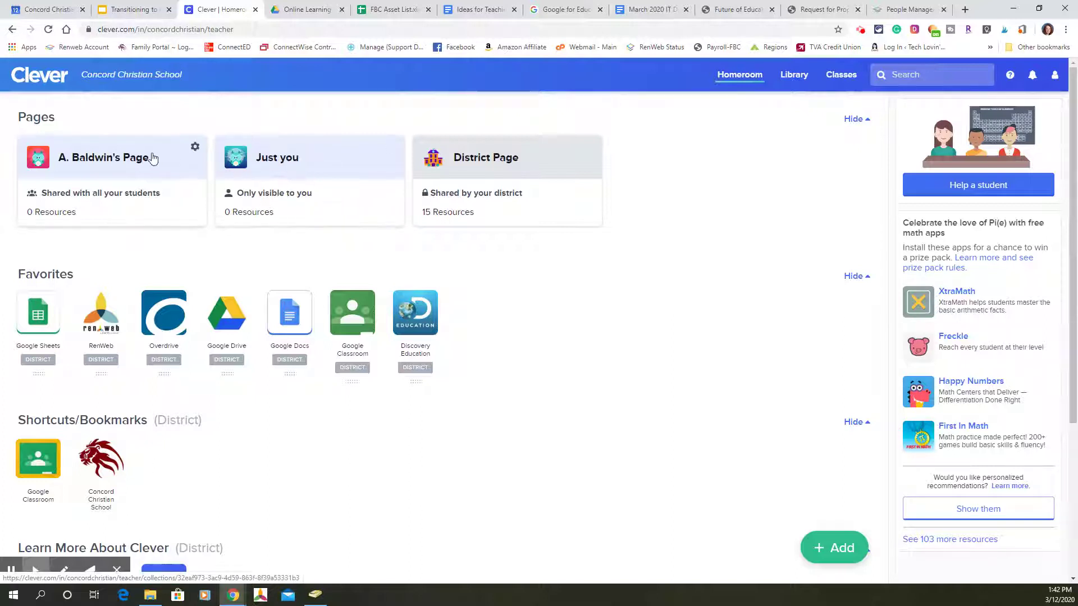
Open A. Baldwin's Page, retitle it 'Mrs. Baldwin's Page', and bring up the Add resource menu
left_click(104, 167)
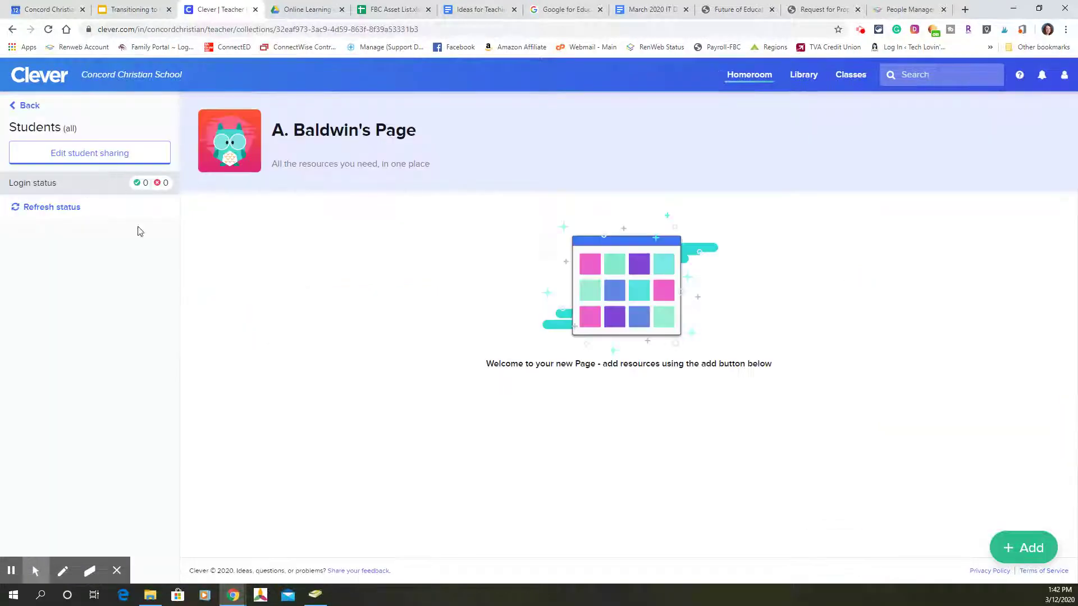
double_click(278, 131)
type("Mrs")
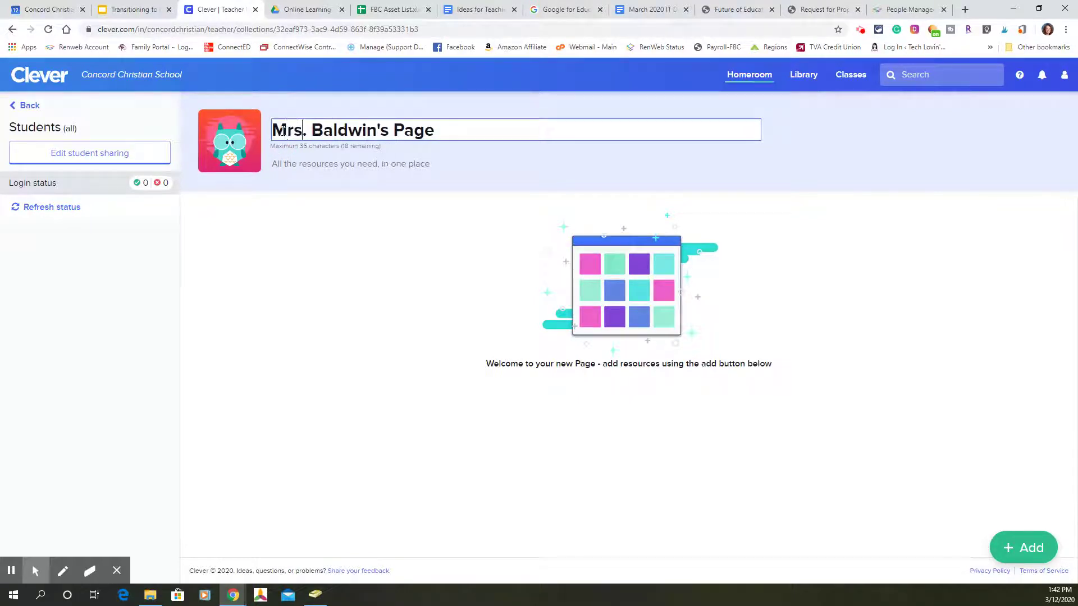
left_click(393, 223)
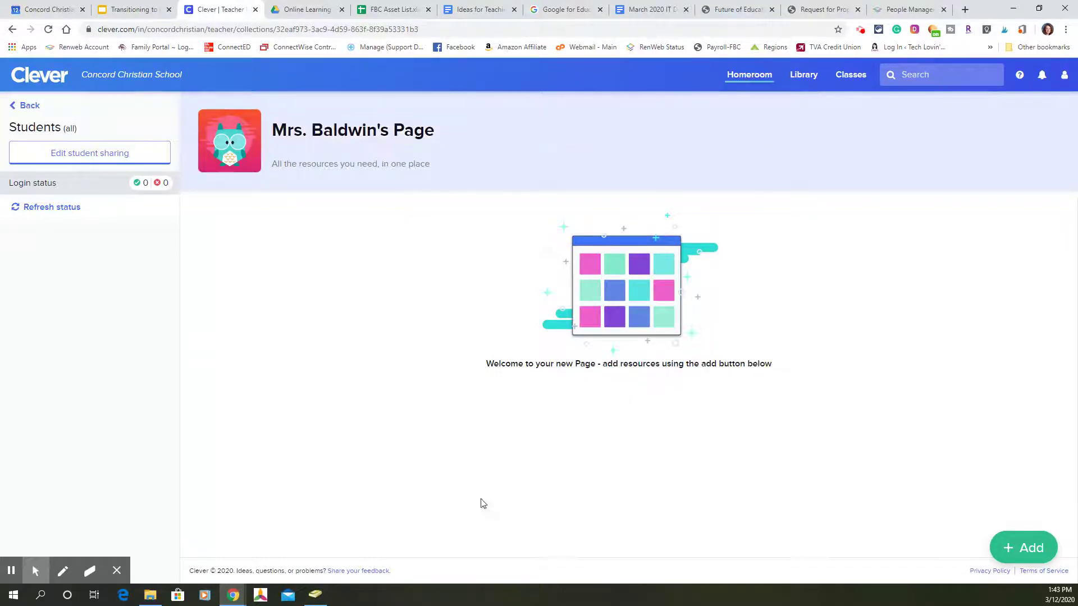
left_click(1020, 554)
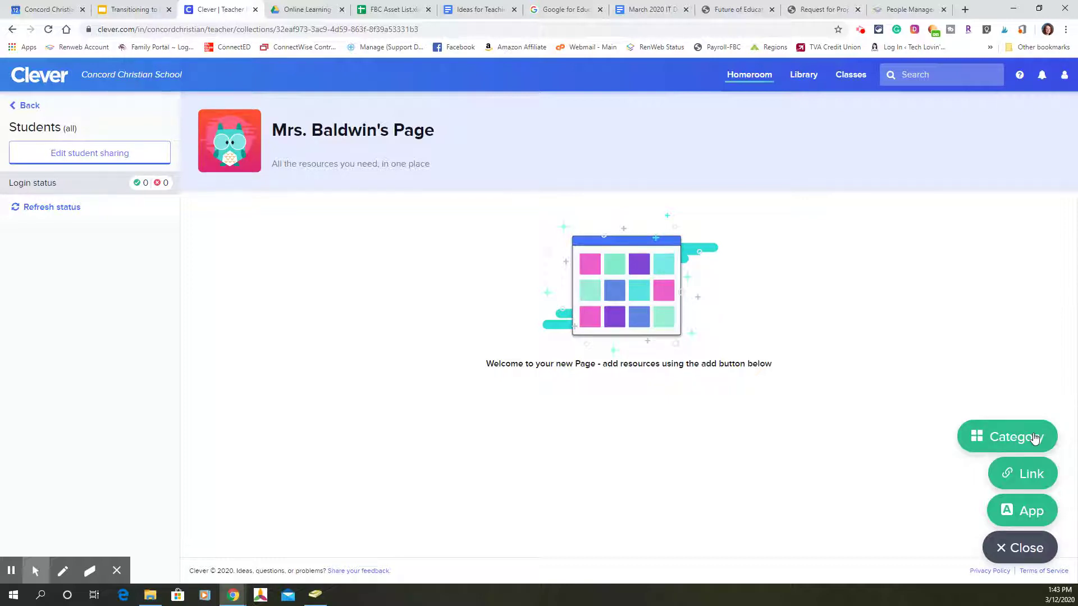
Add a link to the Transitioning to Online Learning slides, named 'Google Slides', with the bookshelf icon
left_click(1024, 474)
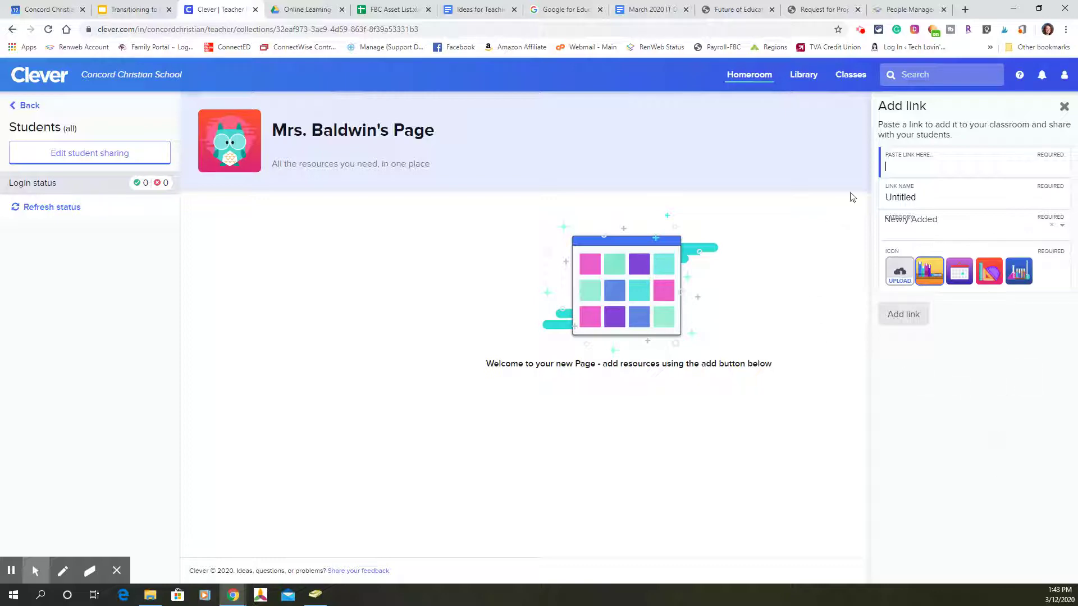
left_click(131, 9)
left_click(177, 29)
right_click(177, 32)
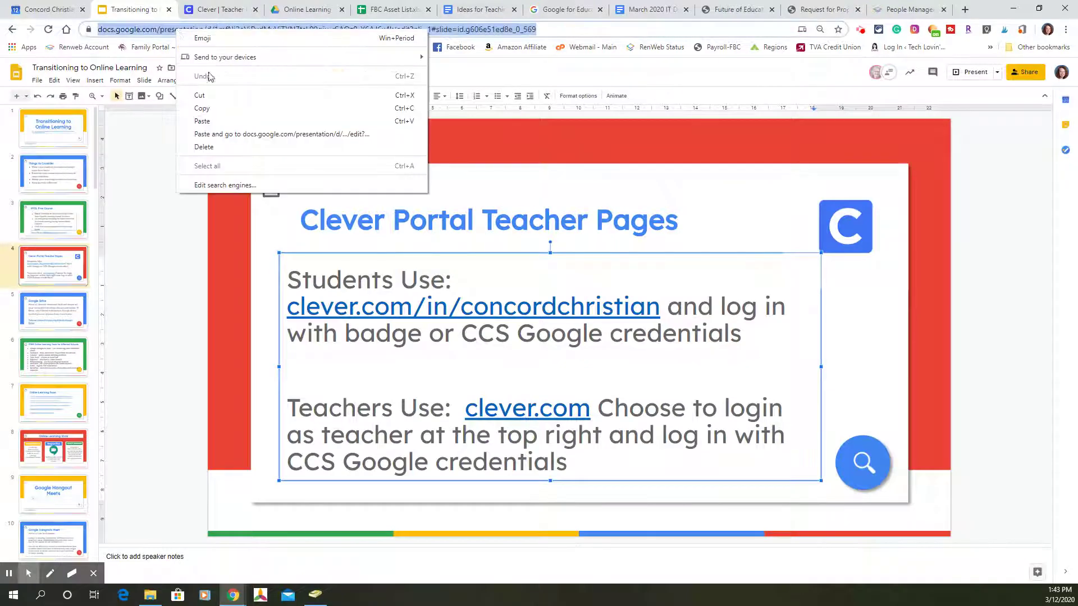
left_click(218, 107)
left_click(218, 10)
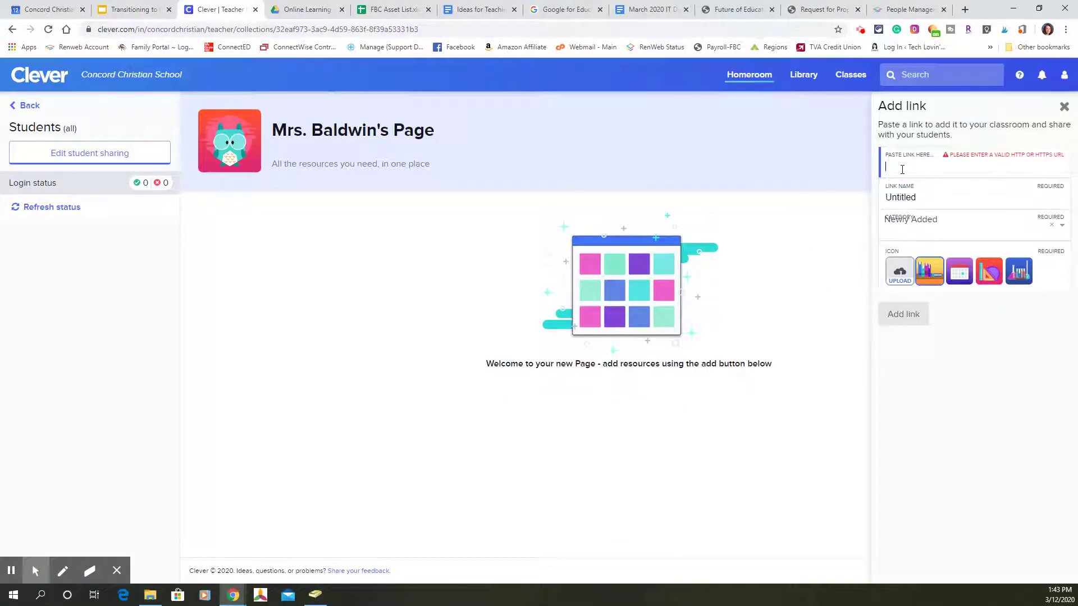
key("ctrl+v")
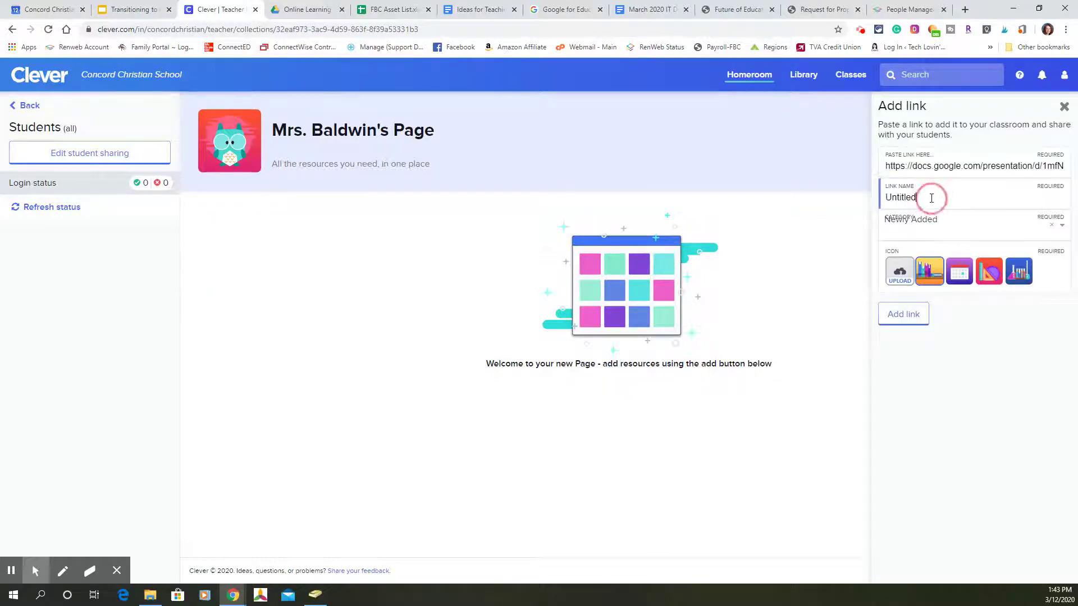
left_click_drag(925, 197, 882, 202)
type("Google Slides")
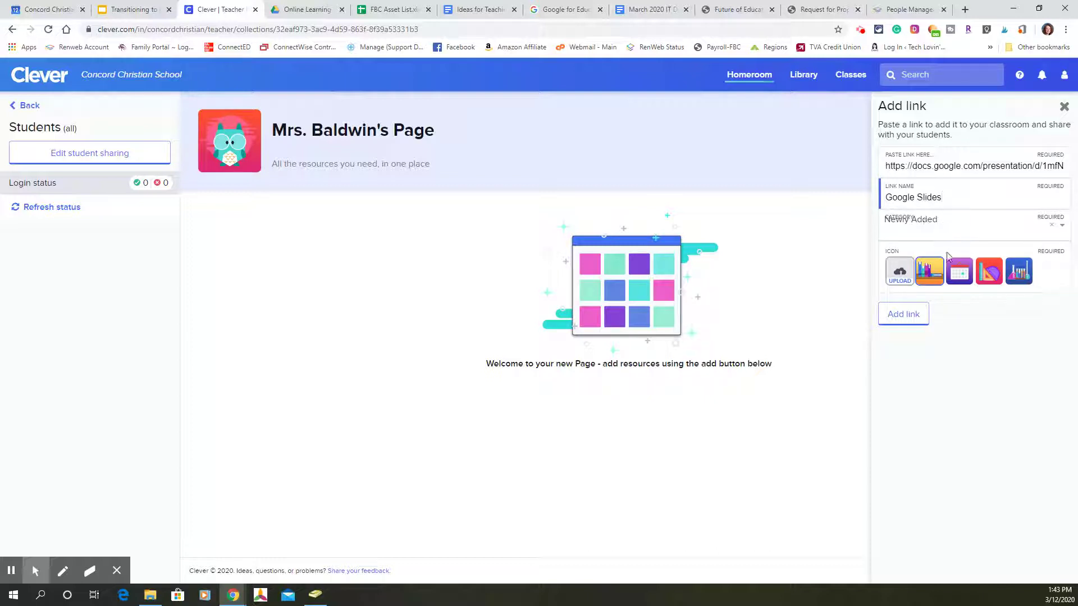
left_click(928, 275)
left_click(913, 316)
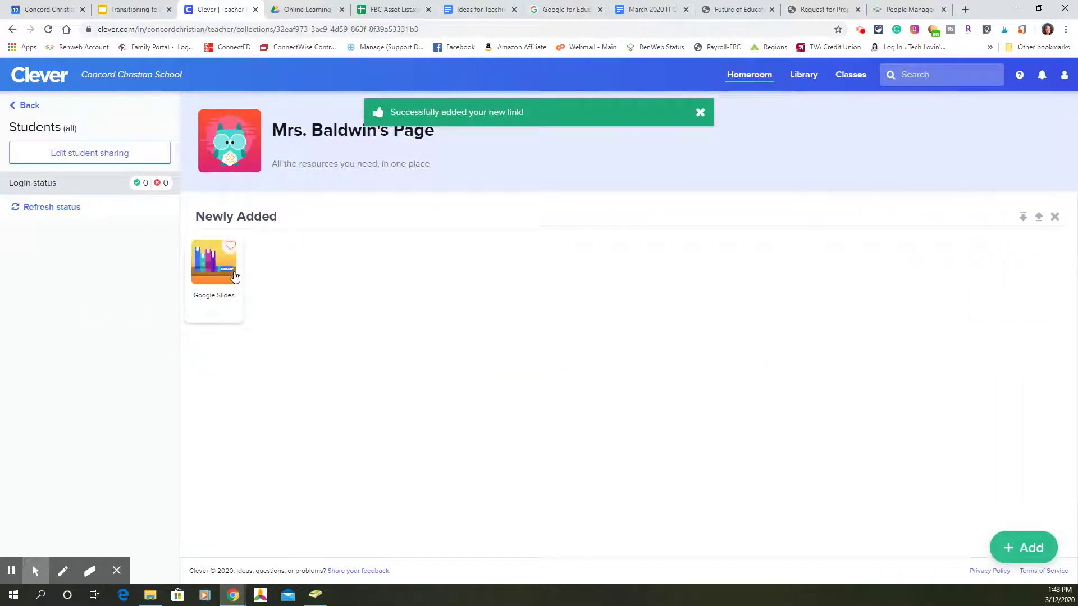
Search the apps for 'Disc' and add Discovery Education to Mrs. Baldwin's Page
left_click(1023, 549)
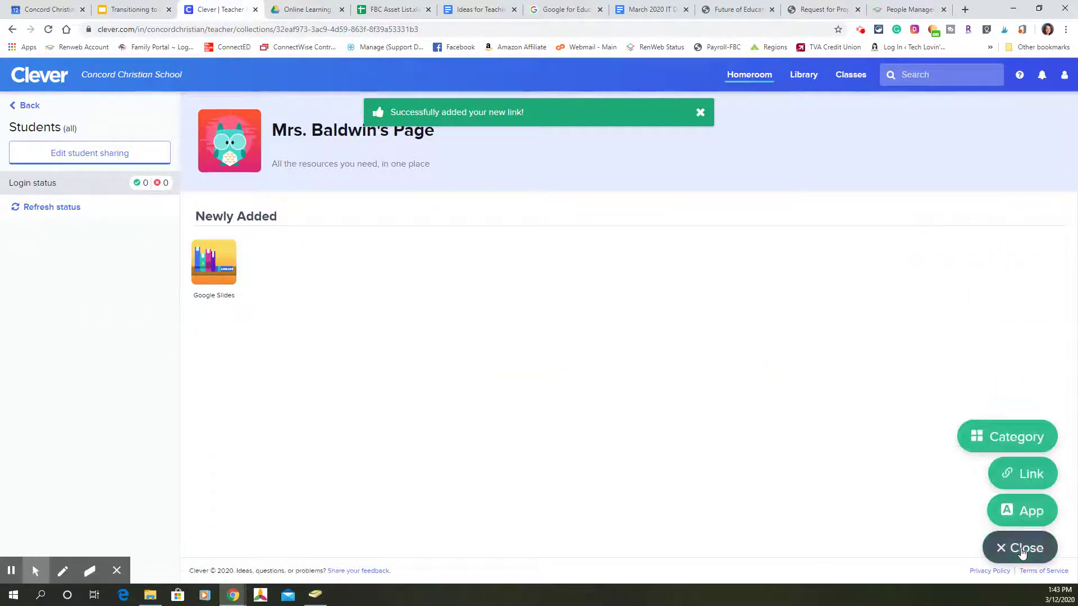
left_click(1021, 512)
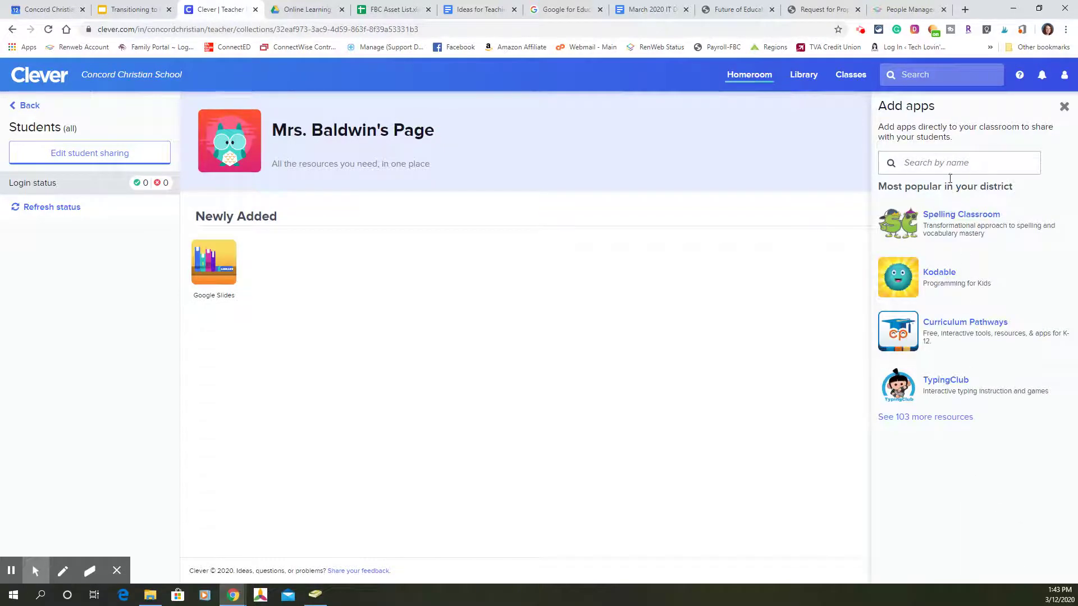
left_click(948, 162)
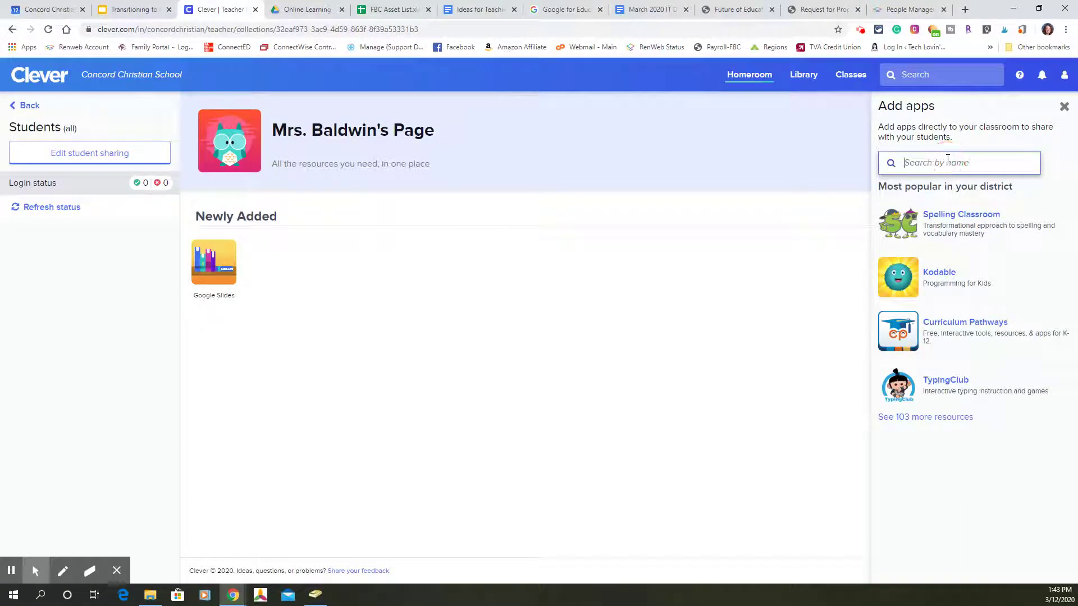
type("Disc")
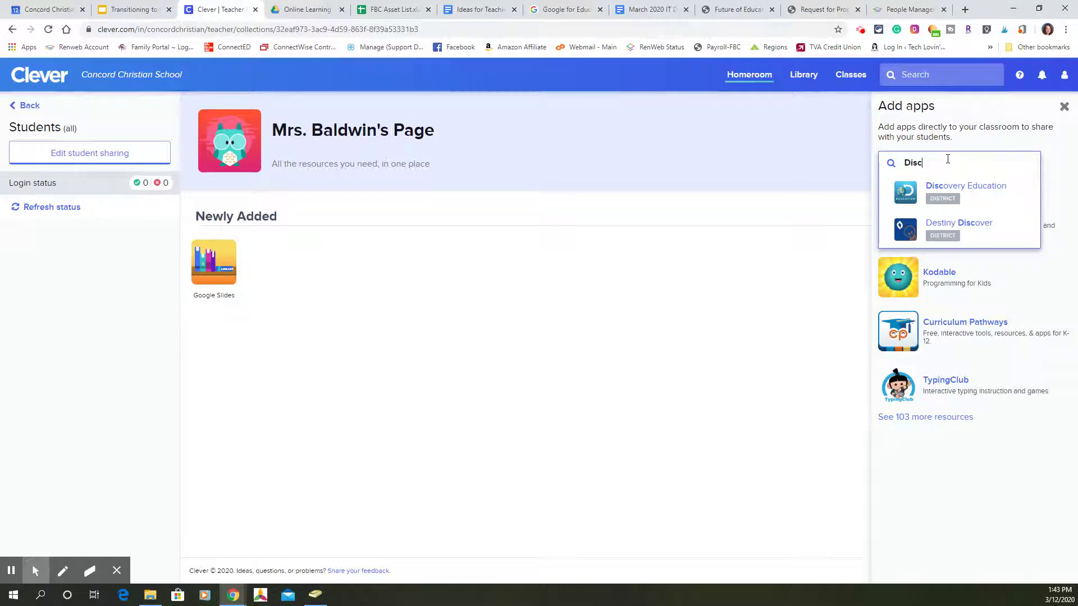
left_click(936, 187)
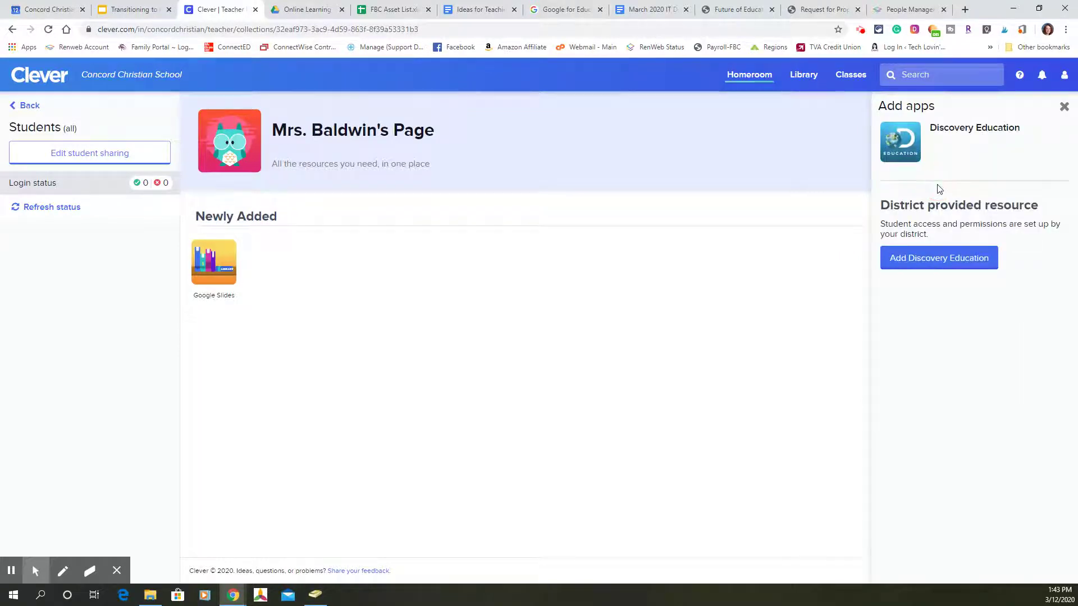
left_click(943, 261)
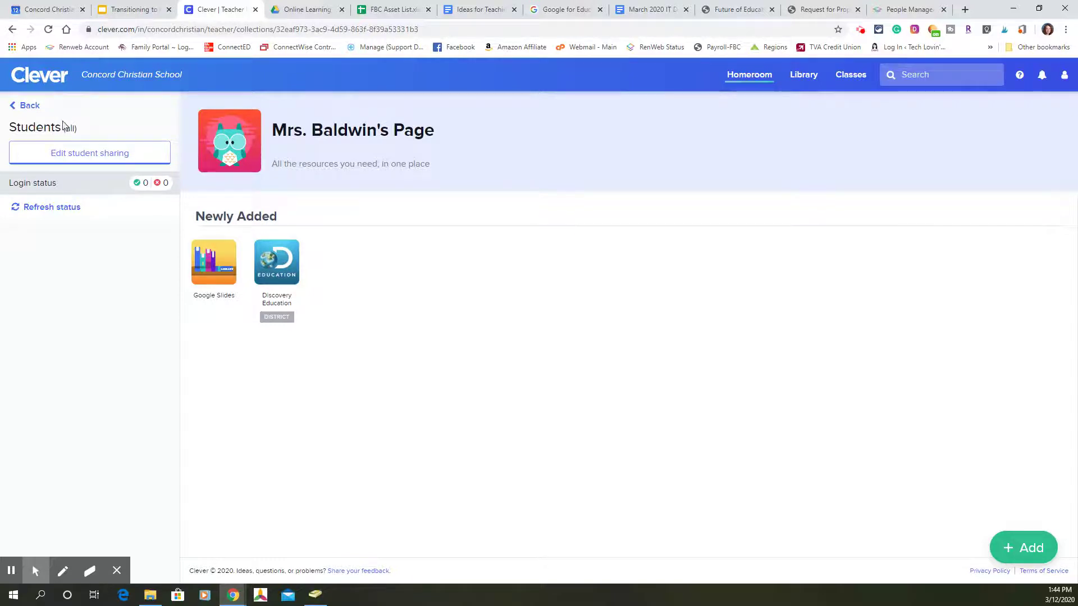
left_click(852, 82)
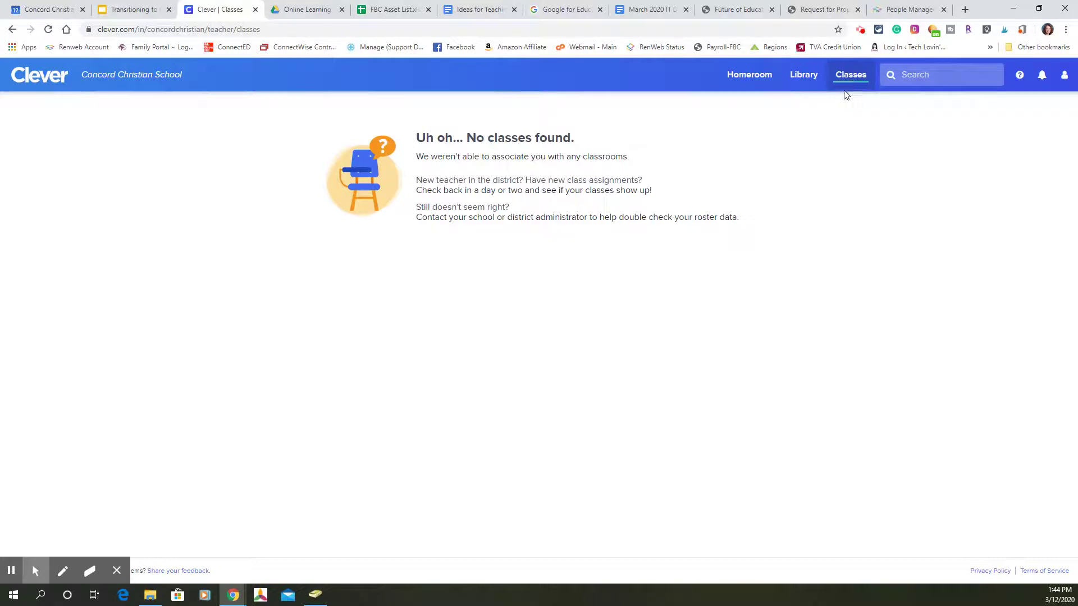
Browse the app Library sections, then go back to the Homeroom overview
left_click(804, 76)
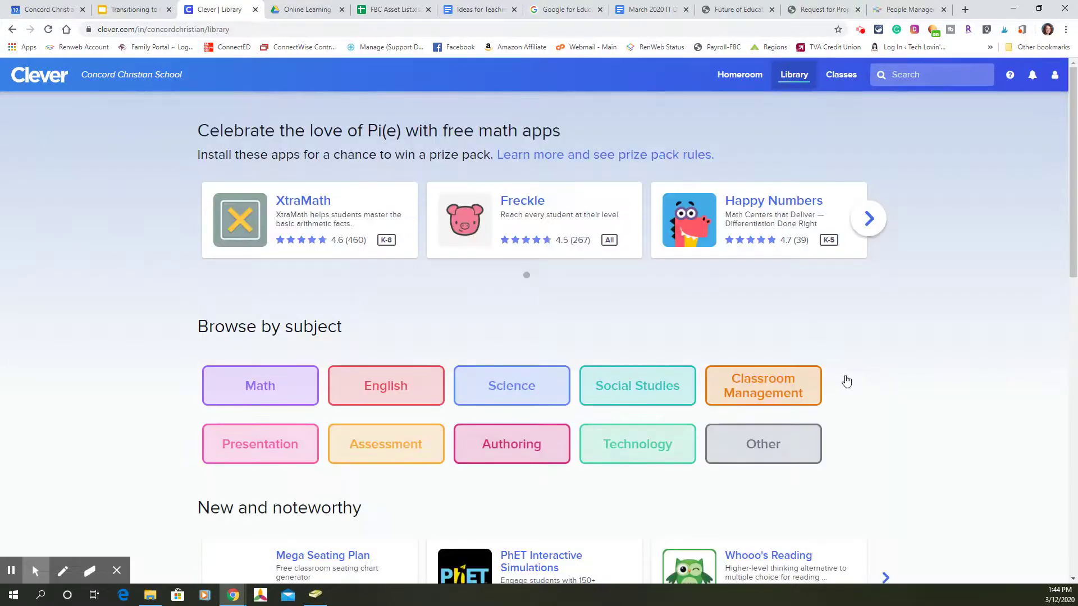
scroll(889, 365, "down", 6)
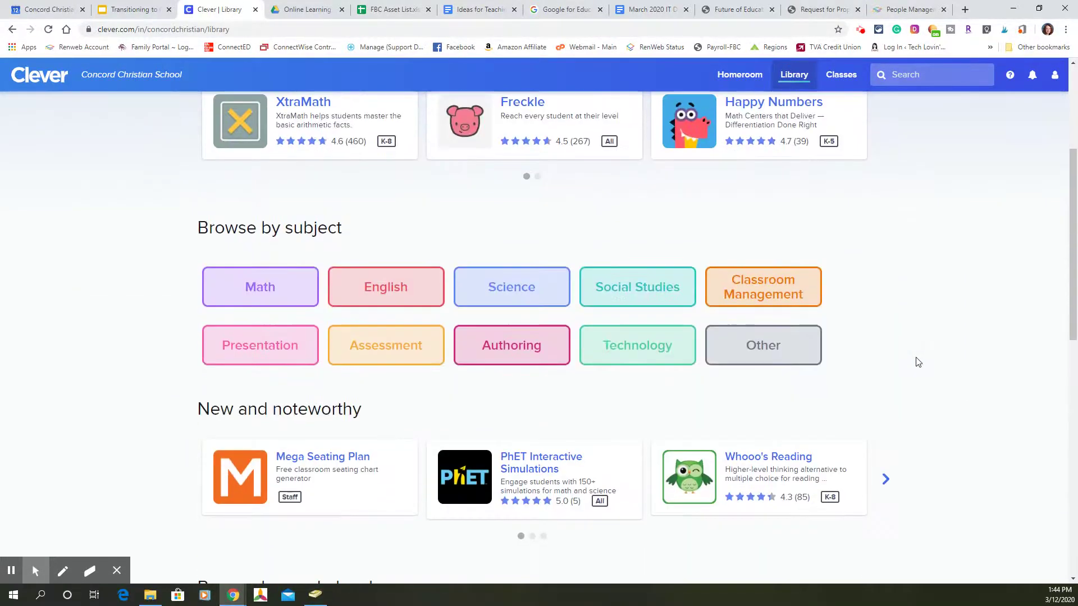
scroll(917, 362, "down", 7)
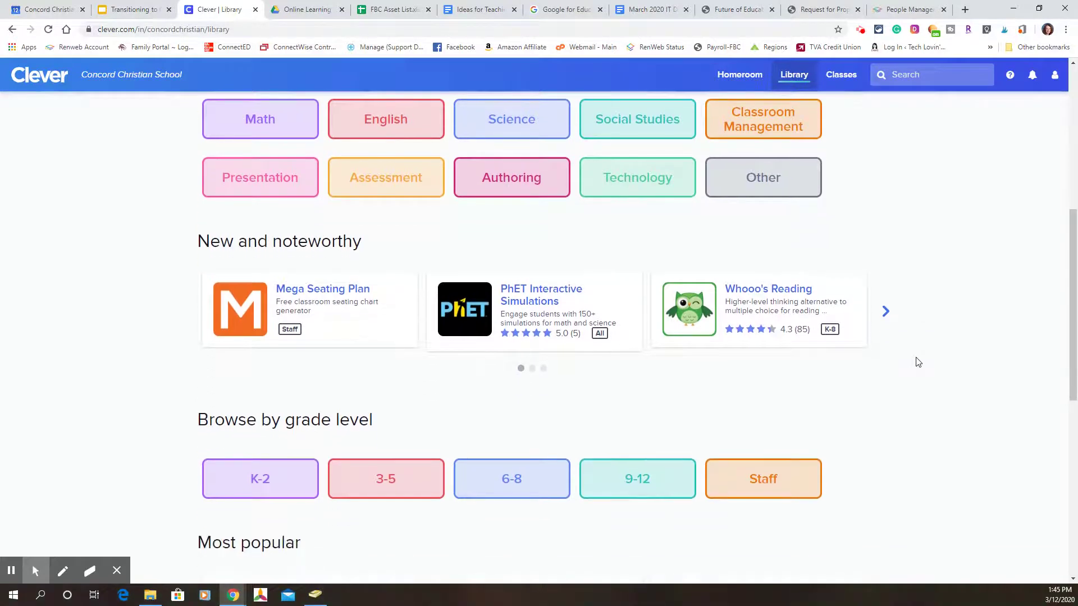
scroll(917, 362, "down", 3)
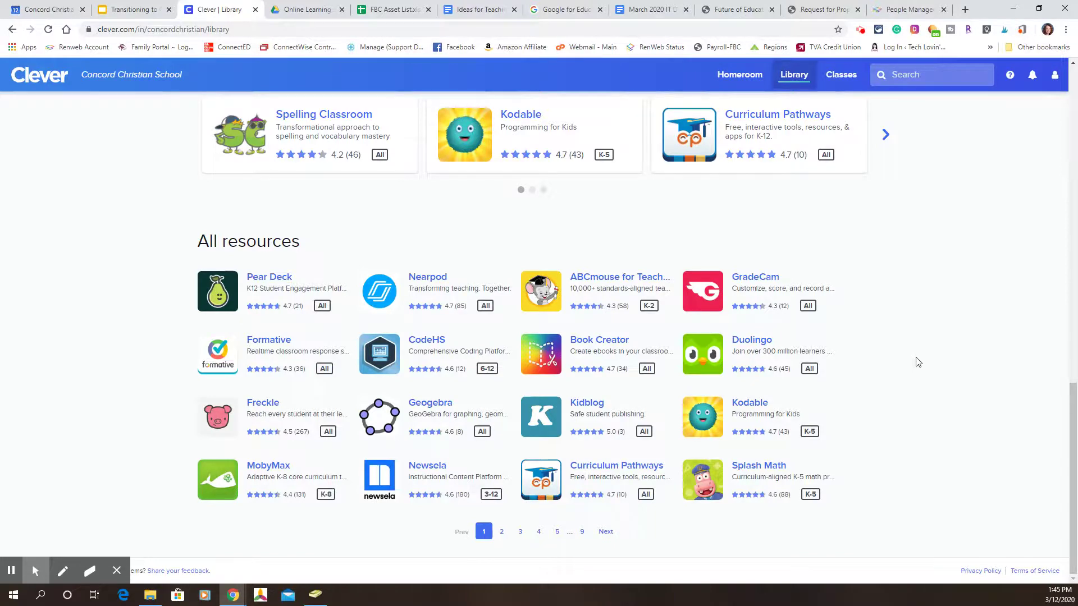
scroll(917, 362, "up", 15)
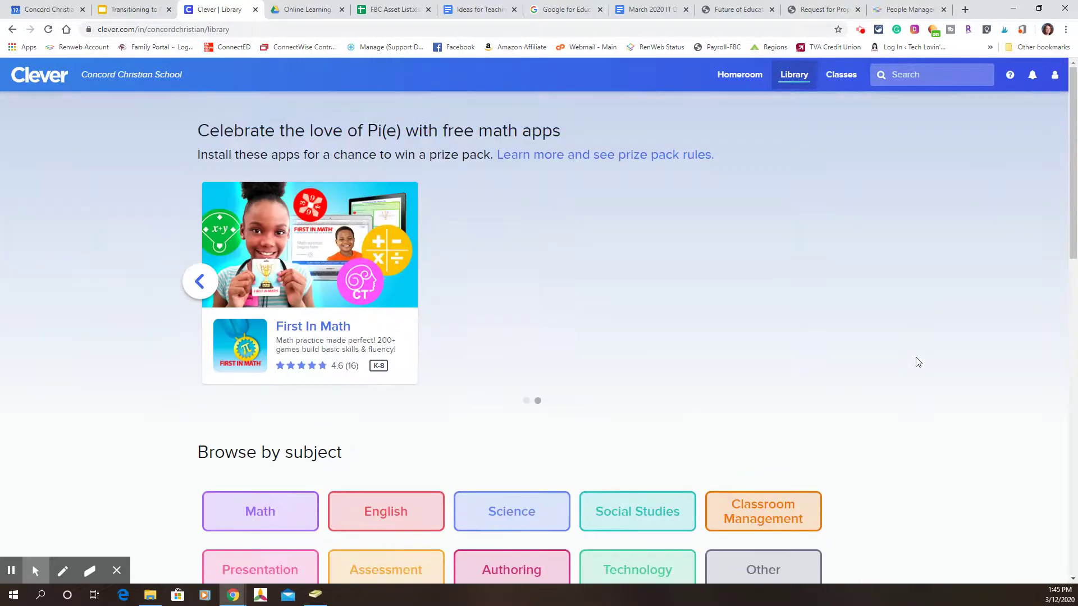
scroll(918, 362, "down", 15)
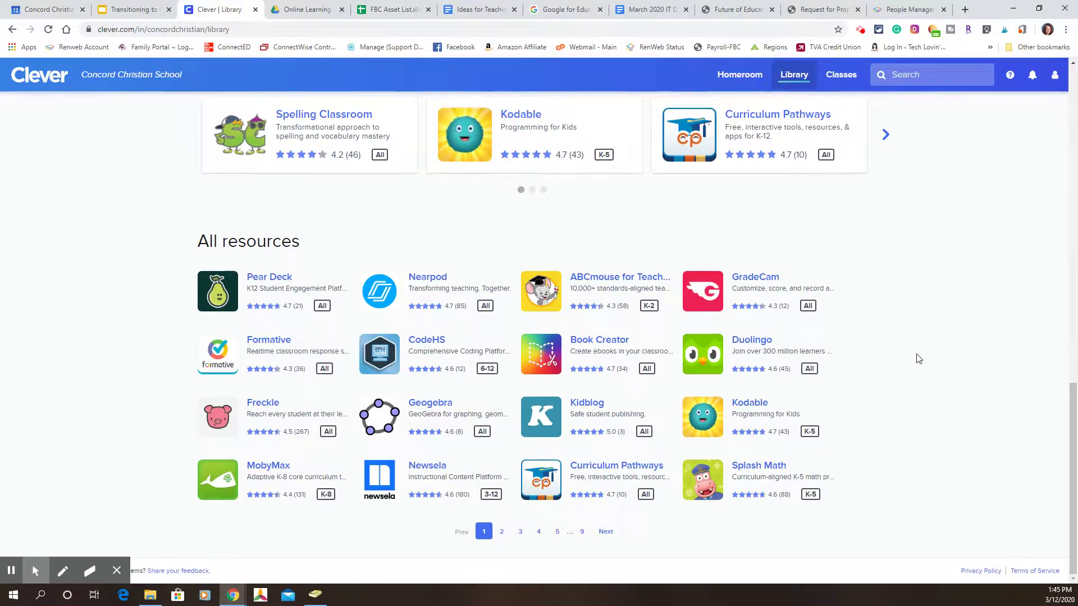
scroll(918, 359, "up", 15)
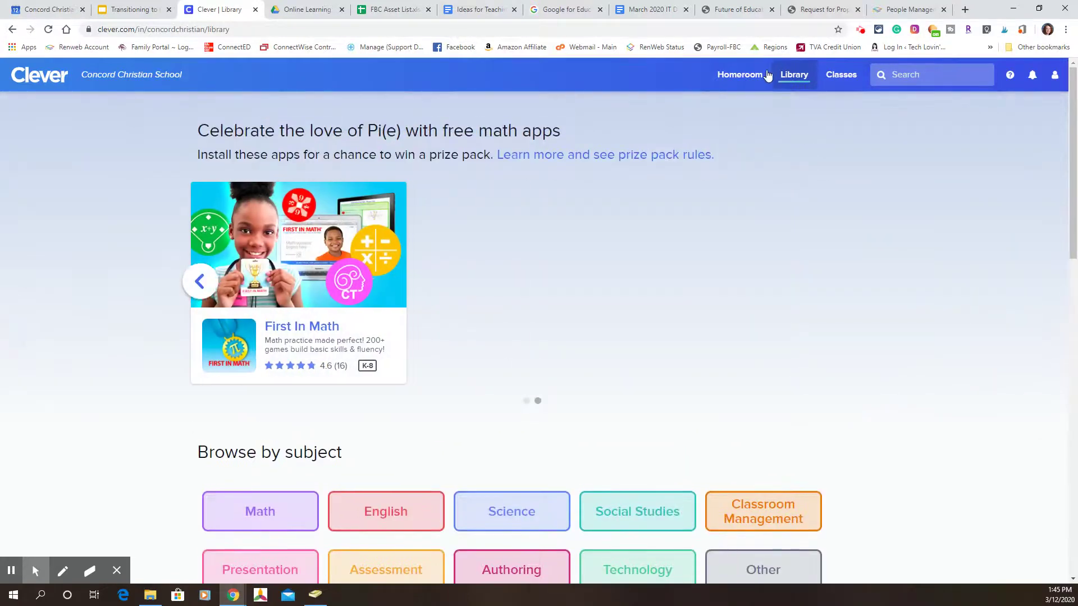
left_click(749, 75)
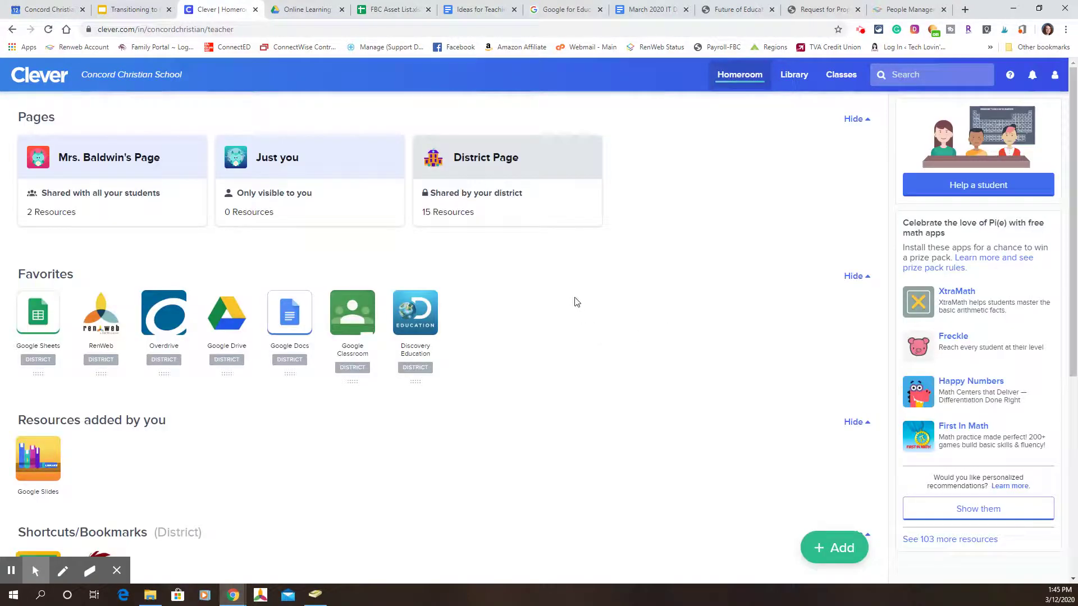
Open the District Page, then check the account menu and the empty Notifications panel
left_click(513, 161)
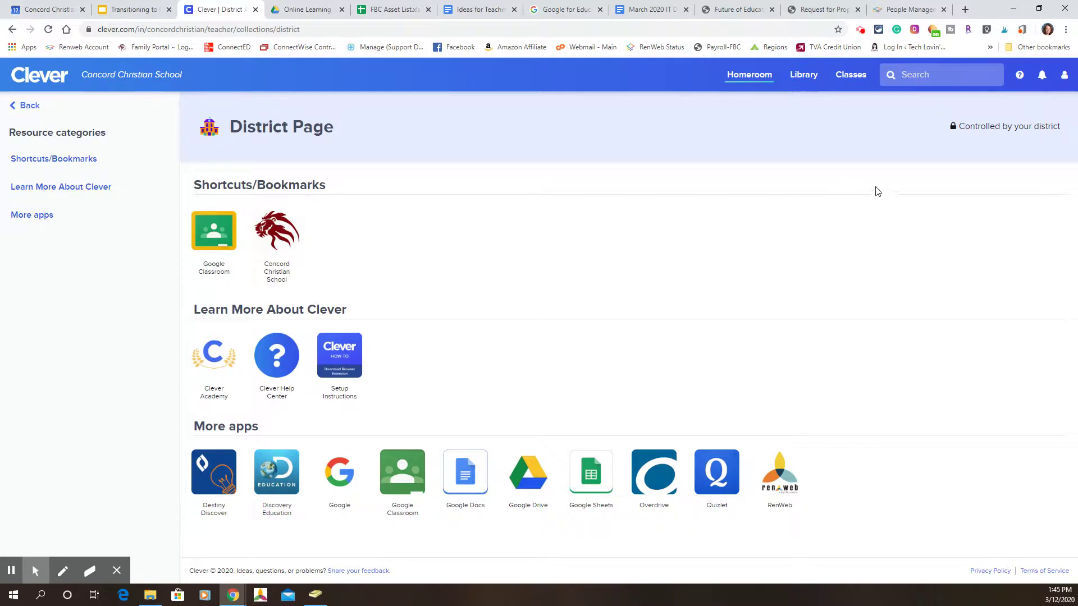
left_click(1063, 76)
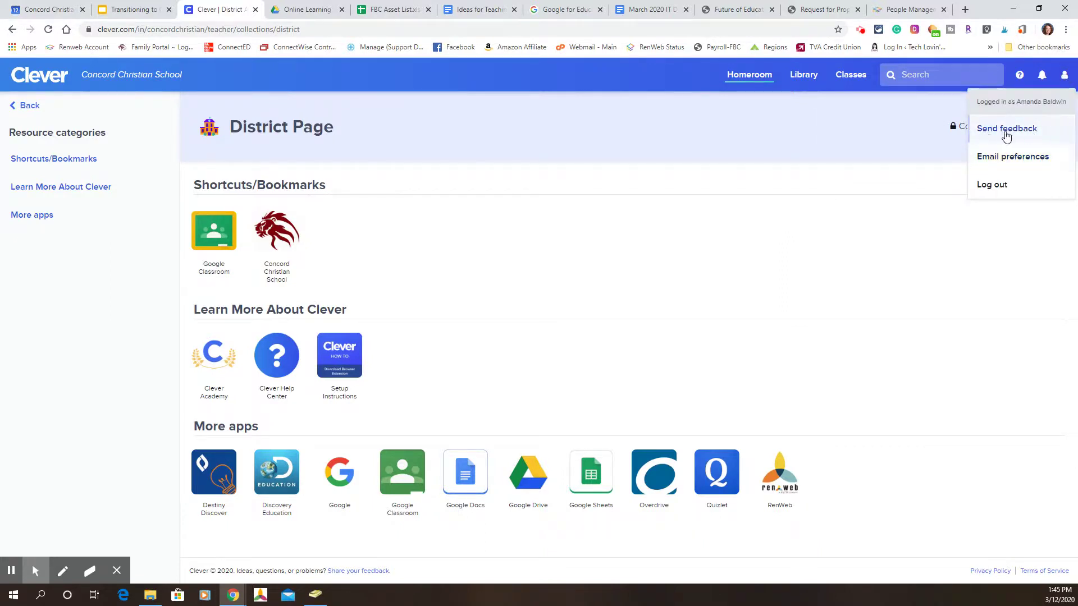
left_click(1042, 76)
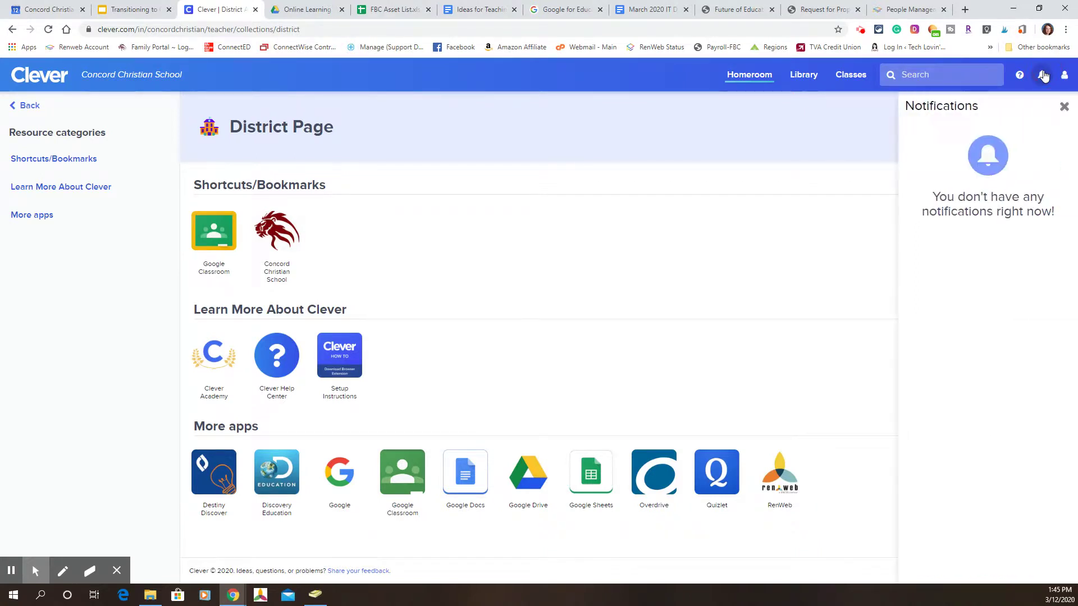